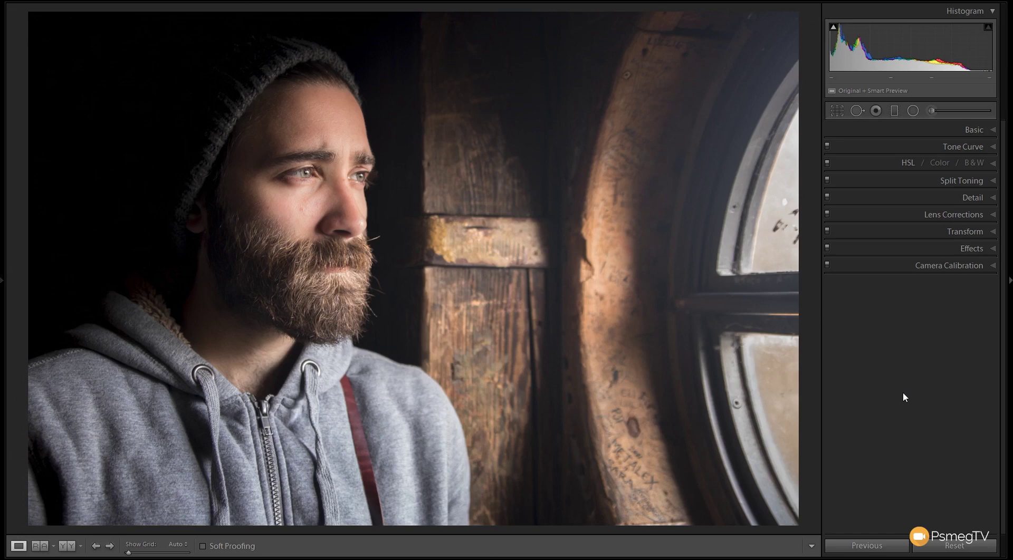
# - Set the photo's Contrast to +31, Highlights to −20 and Whites to +12
pyautogui.click(976, 130)
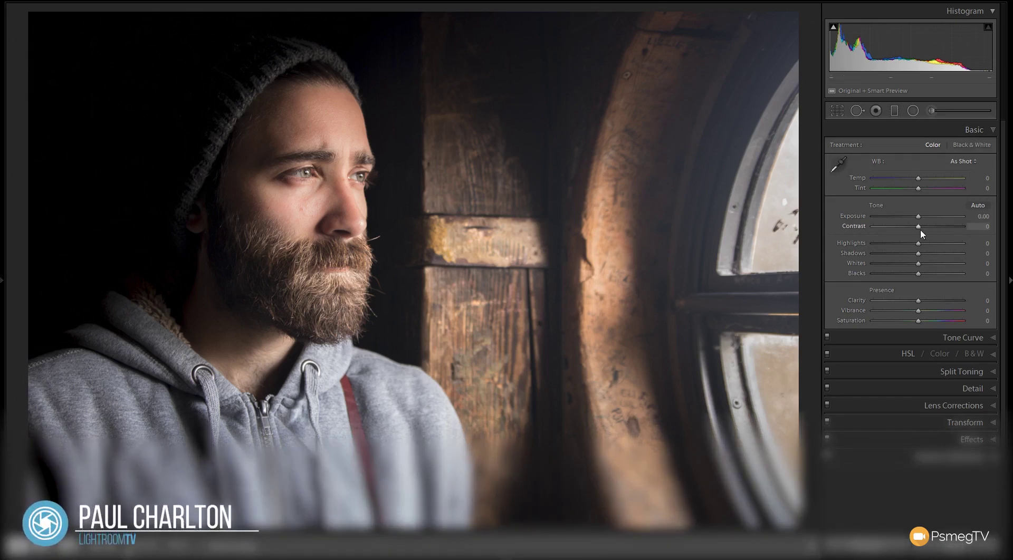
pyautogui.moveTo(920, 228); pyautogui.dragTo(931, 227)
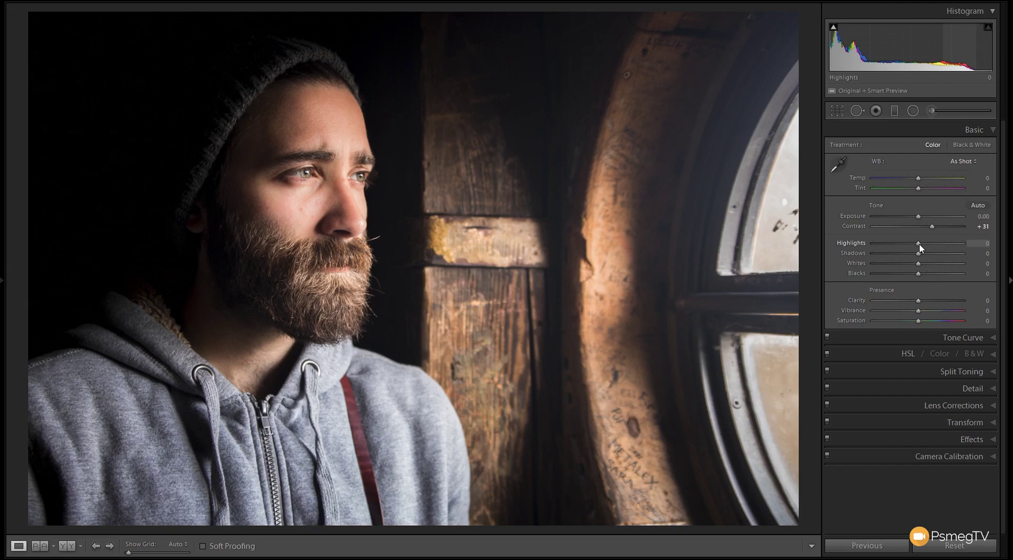
pyautogui.moveTo(918, 245); pyautogui.dragTo(912, 246)
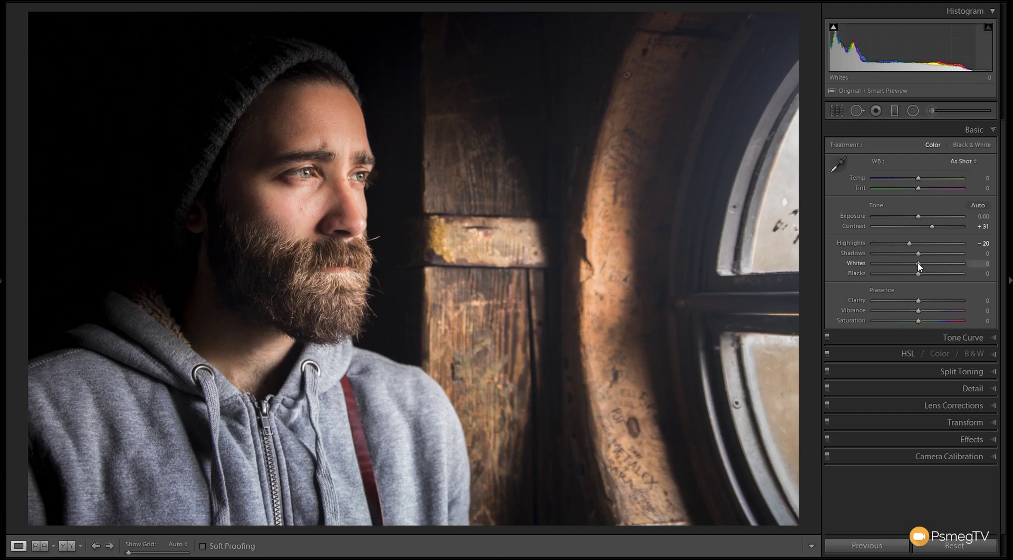
pyautogui.moveTo(918, 265); pyautogui.dragTo(925, 267)
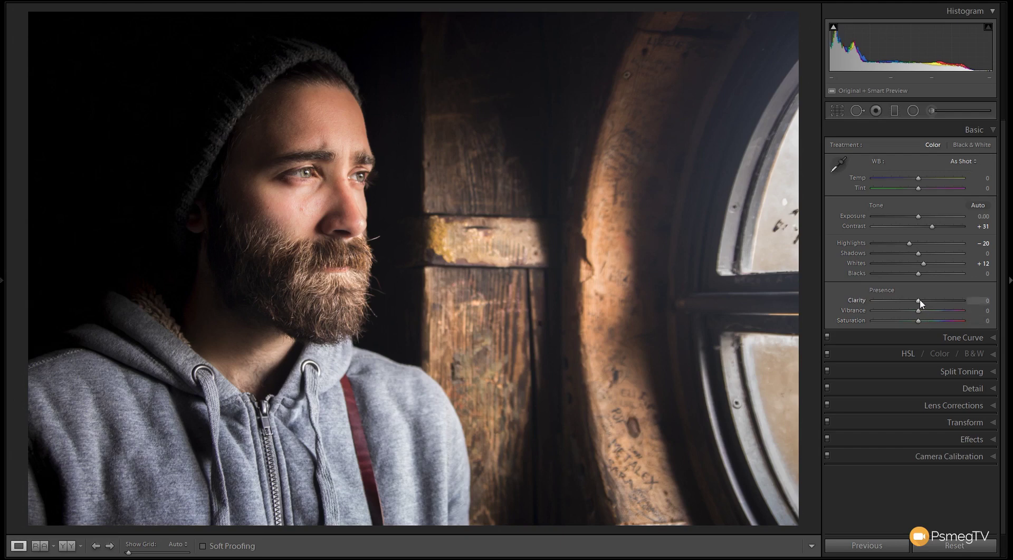
# - Set Clarity to −20, Saturation to −60 and Vibrance to +25, and warm the white balance temperature slightly
pyautogui.moveTo(919, 302); pyautogui.dragTo(910, 305)
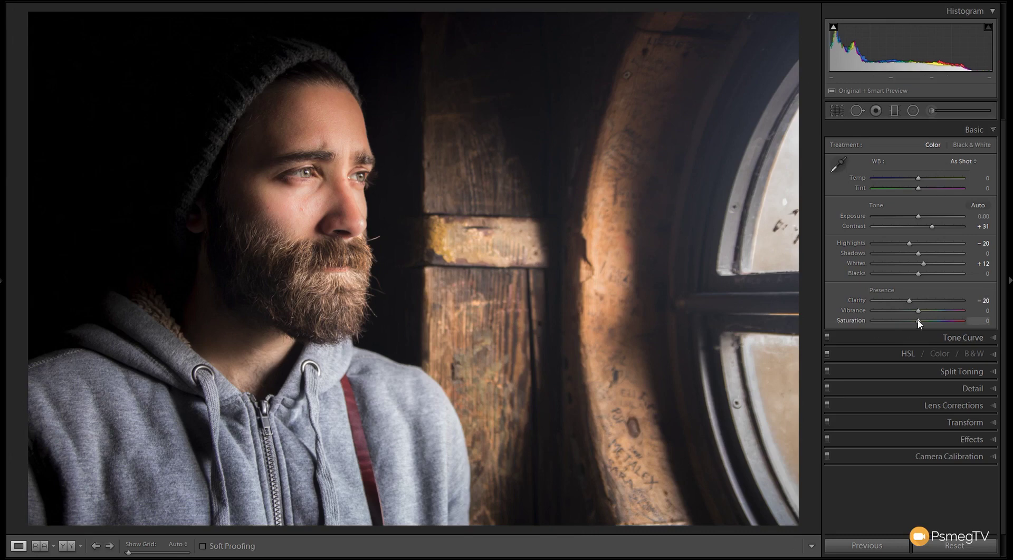
pyautogui.moveTo(913, 320); pyautogui.dragTo(891, 321)
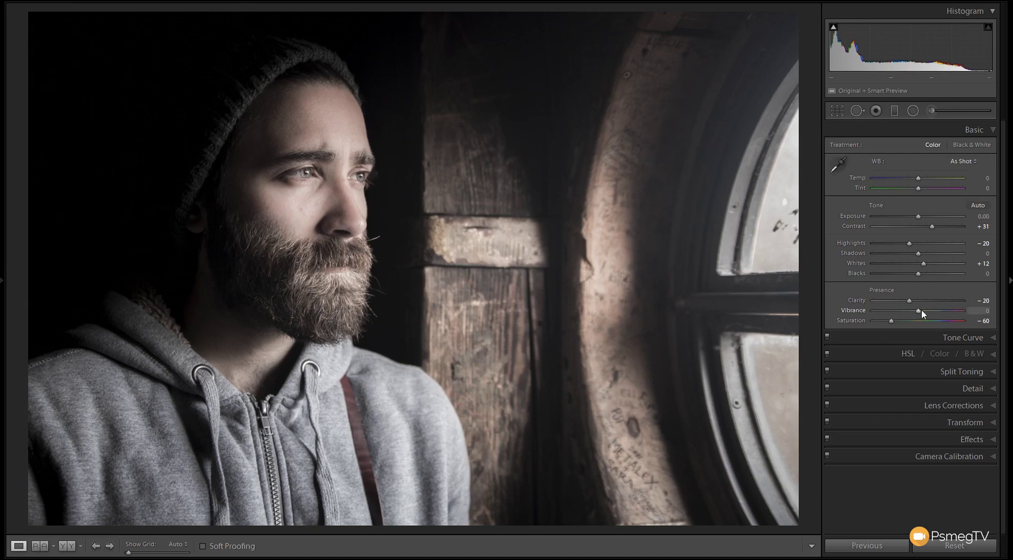
pyautogui.moveTo(918, 310); pyautogui.dragTo(931, 311)
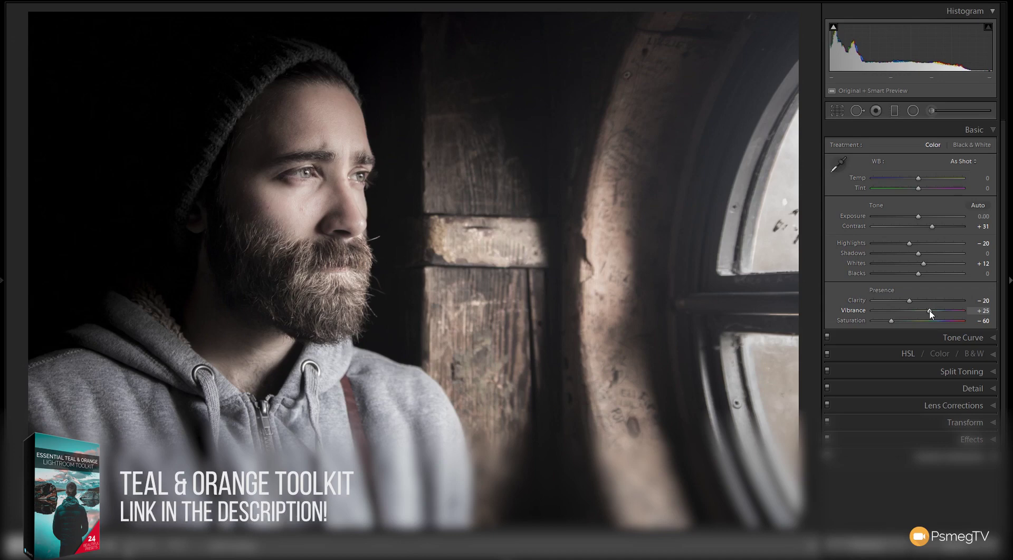
pyautogui.click(919, 179)
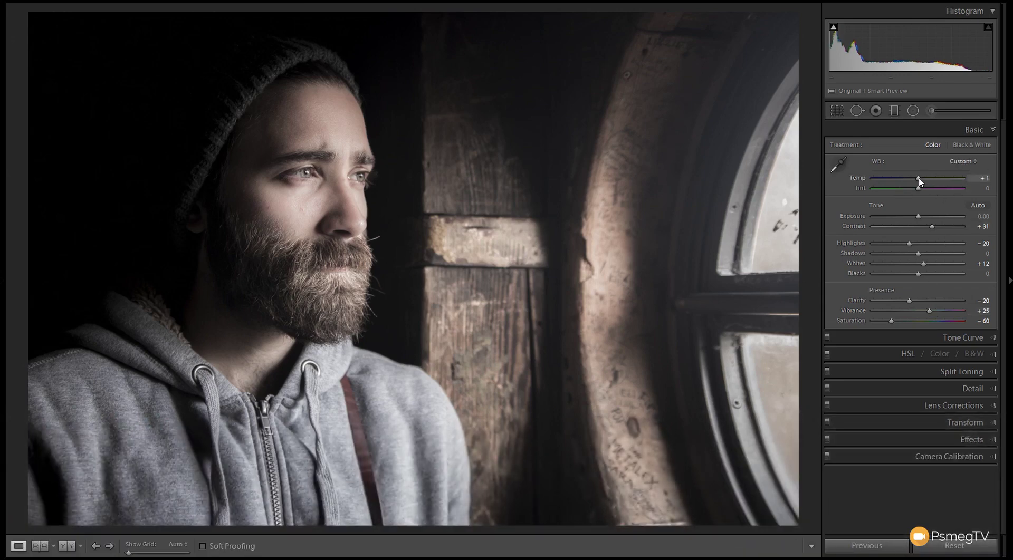
pyautogui.moveTo(919, 180); pyautogui.dragTo(922, 177)
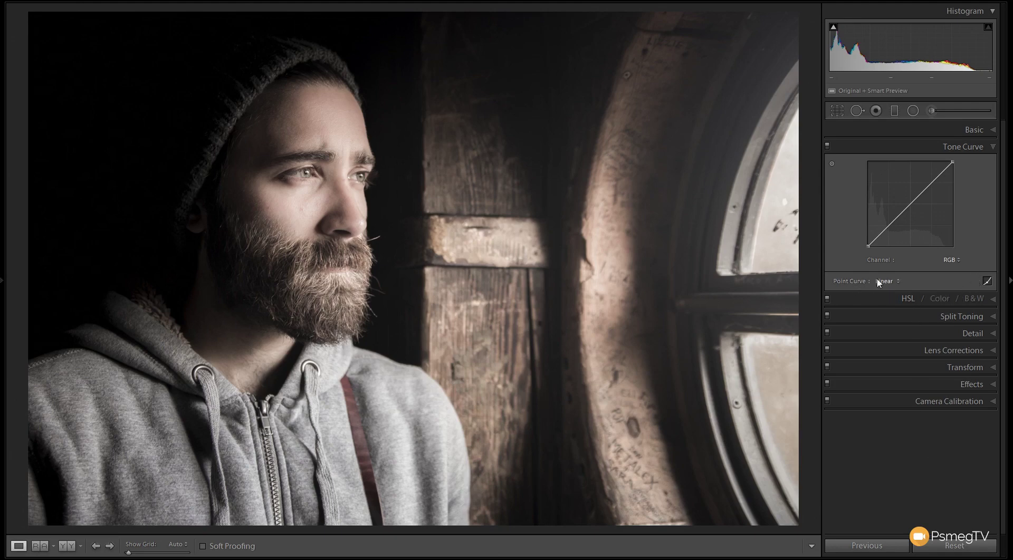
# - Switch the point tone curve to the Red channel and add midtone, highlight and shadow points along its diagonal
pyautogui.click(985, 281)
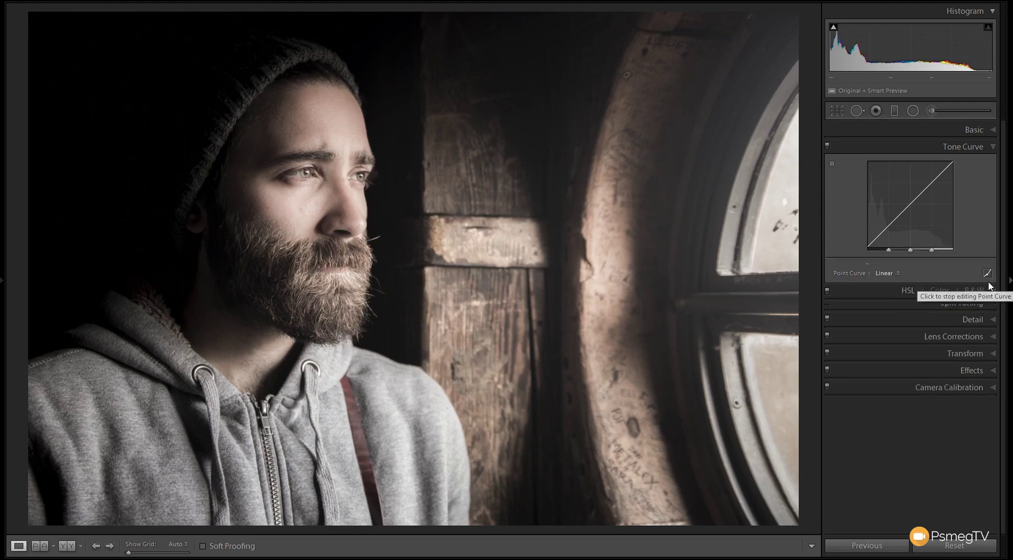
pyautogui.click(987, 325)
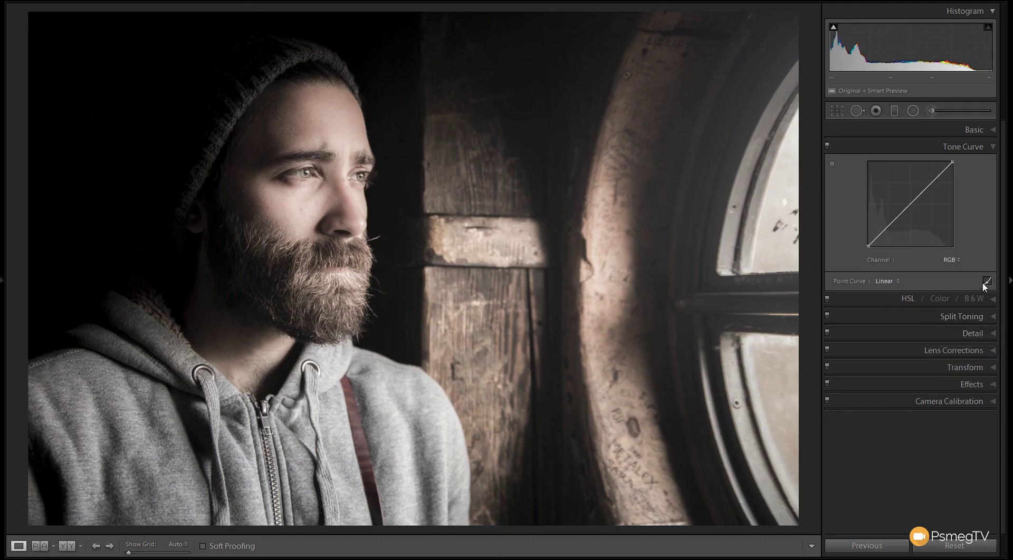
pyautogui.click(958, 261)
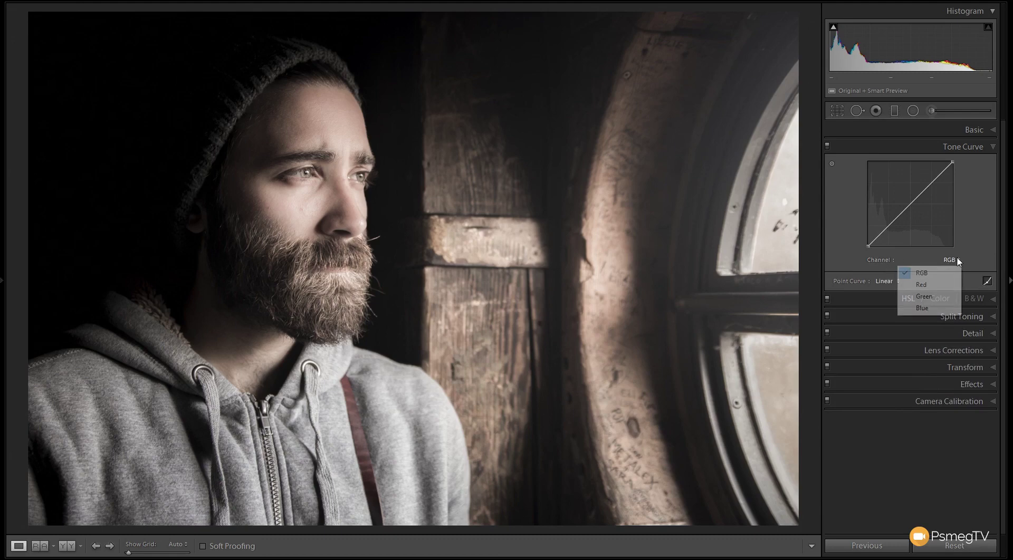
pyautogui.click(944, 285)
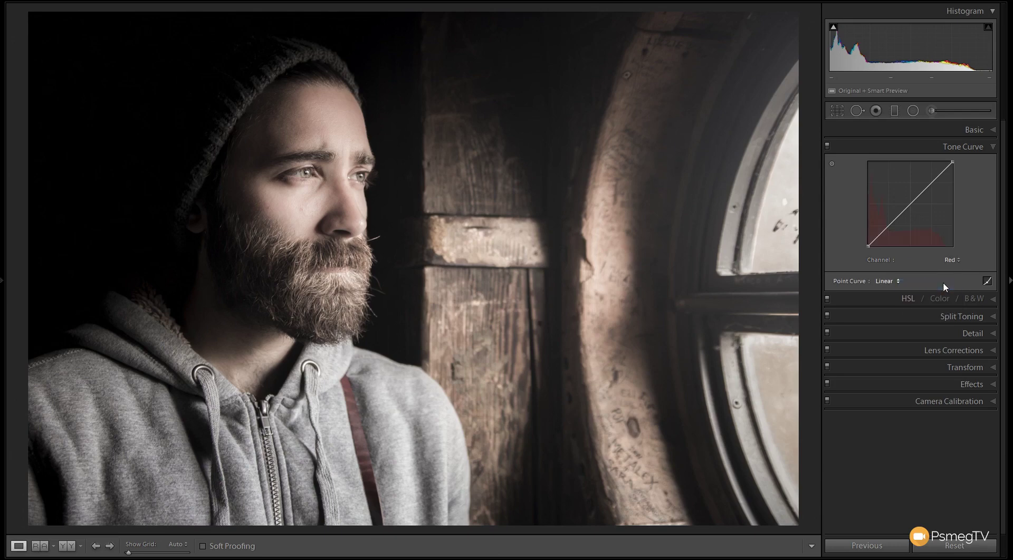
pyautogui.click(911, 204)
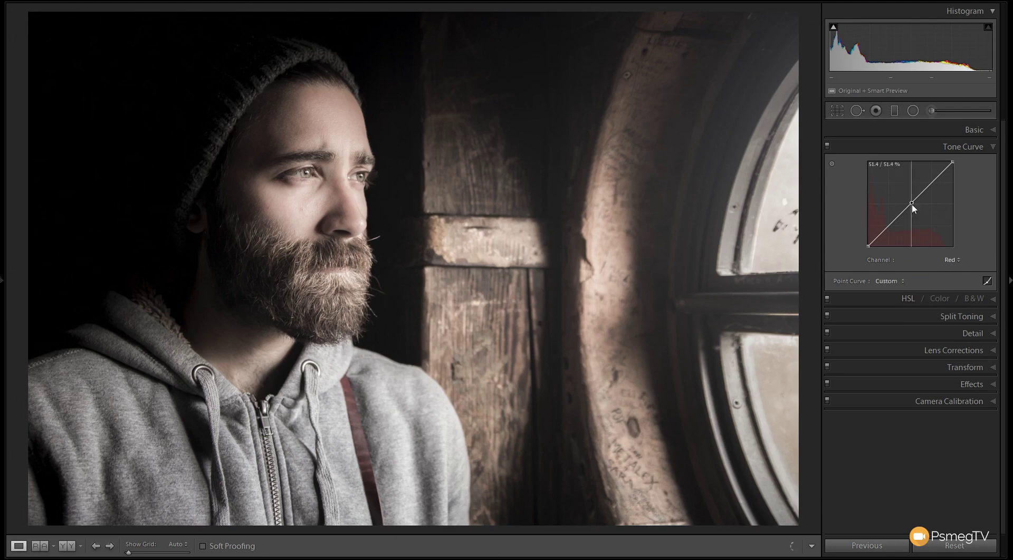
pyautogui.click(933, 183)
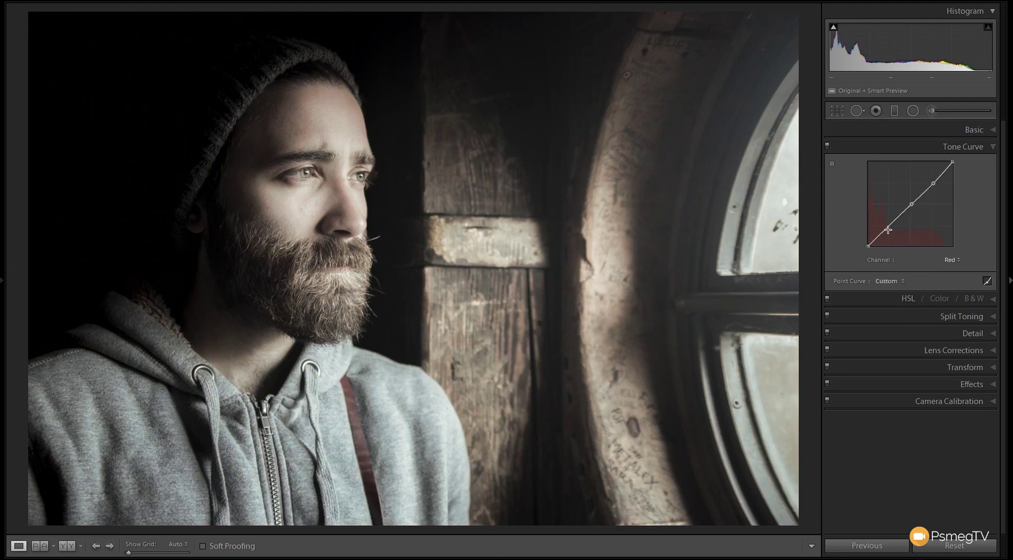
pyautogui.click(888, 225)
# - Shape the red curve into a gentle S with lowered shadows and highlights raised to about 73.3 / 76.5 %, and compare without it
pyautogui.moveTo(933, 184); pyautogui.dragTo(933, 185)
pyautogui.click(889, 227)
pyautogui.moveTo(890, 228); pyautogui.dragTo(890, 230)
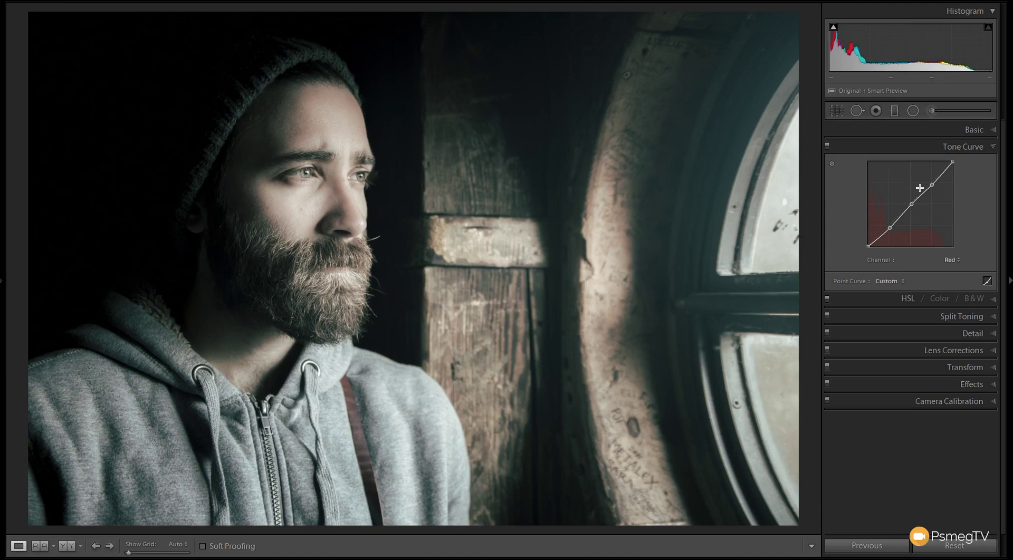
pyautogui.moveTo(933, 185); pyautogui.dragTo(931, 183)
pyautogui.moveTo(931, 184); pyautogui.dragTo(932, 184)
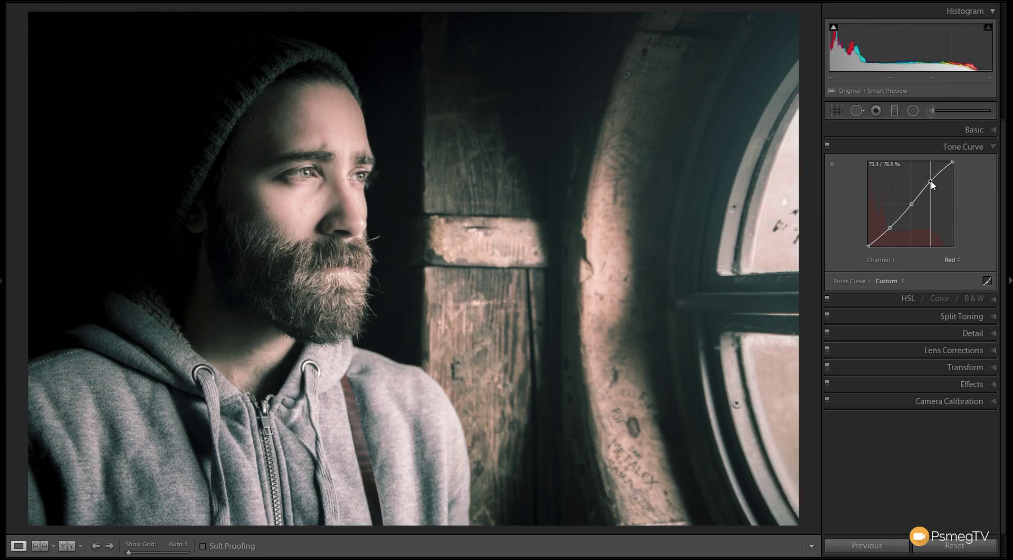
pyautogui.click(827, 147)
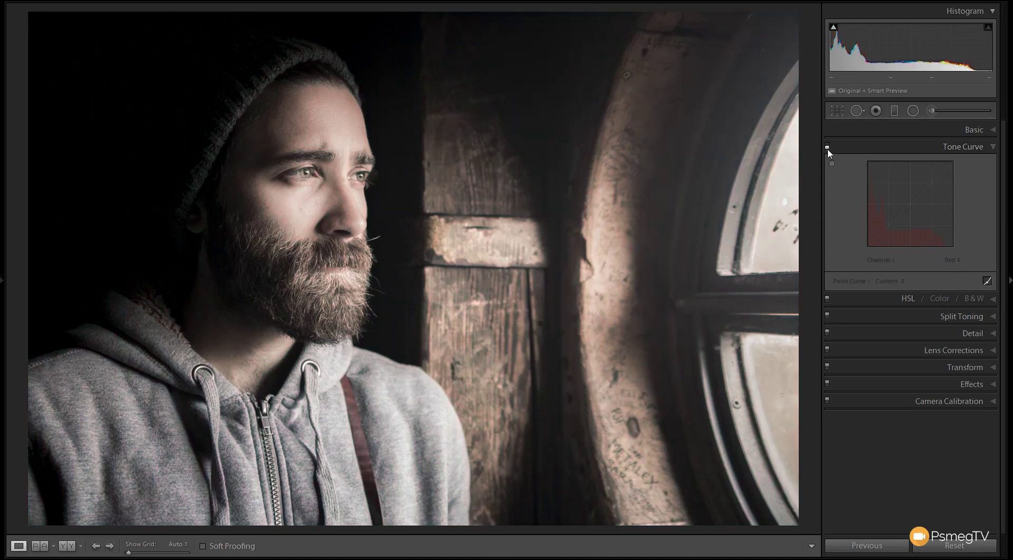
pyautogui.click(827, 147)
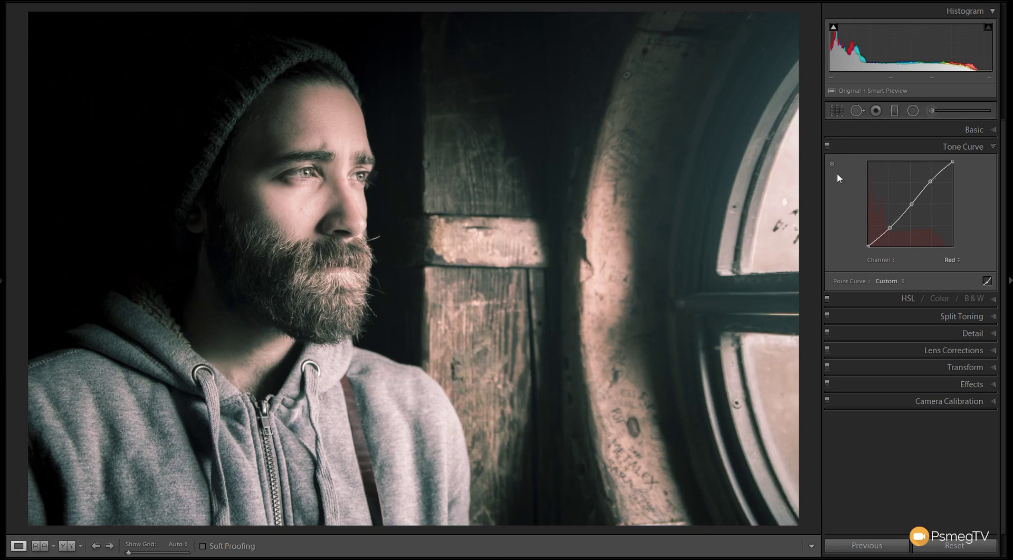
# - Switch the tone curve to the RGB channel, add shadow, midtone and highlight points, and lift the black point for faded blacks
pyautogui.click(951, 259)
pyautogui.click(947, 273)
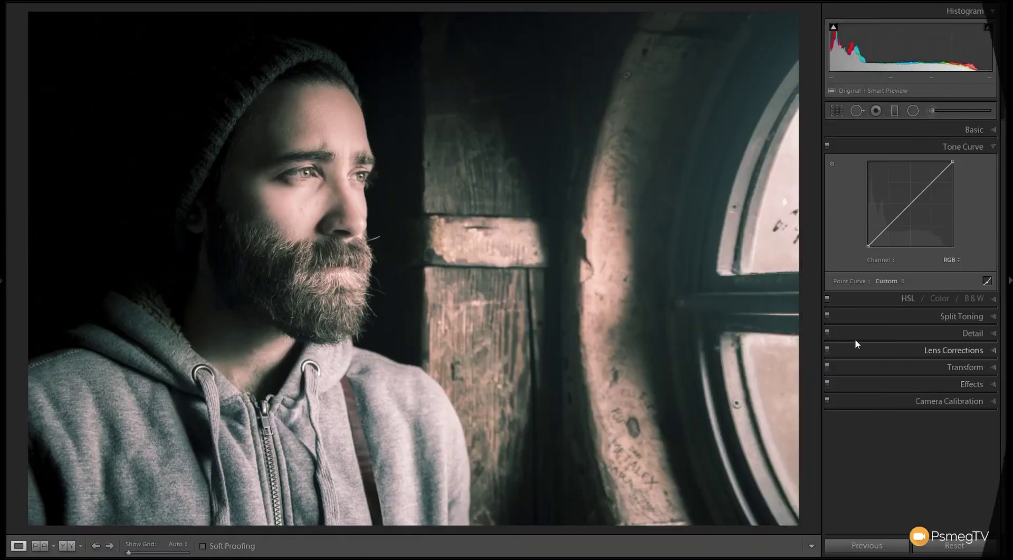
pyautogui.click(886, 226)
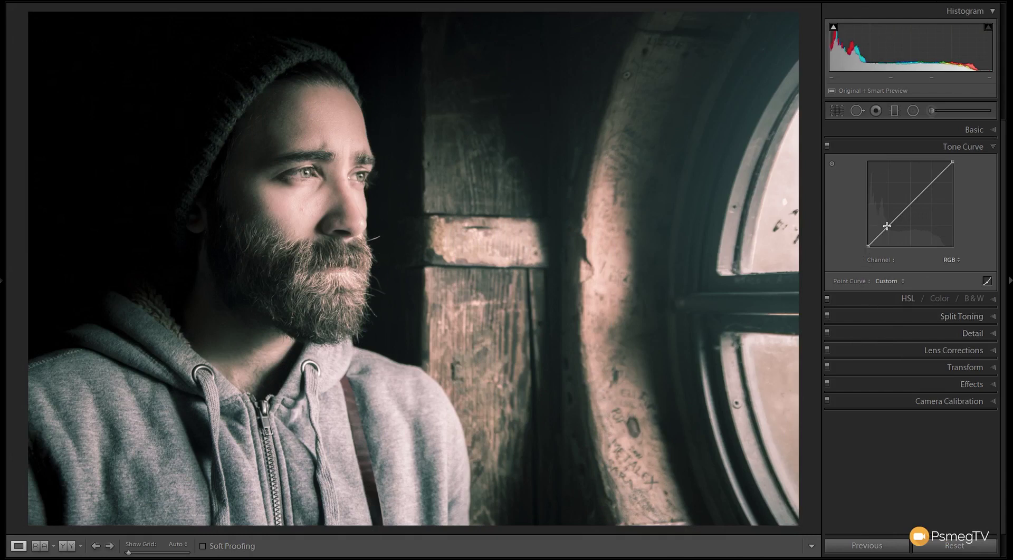
pyautogui.click(910, 203)
pyautogui.click(933, 181)
pyautogui.moveTo(869, 246); pyautogui.dragTo(864, 240)
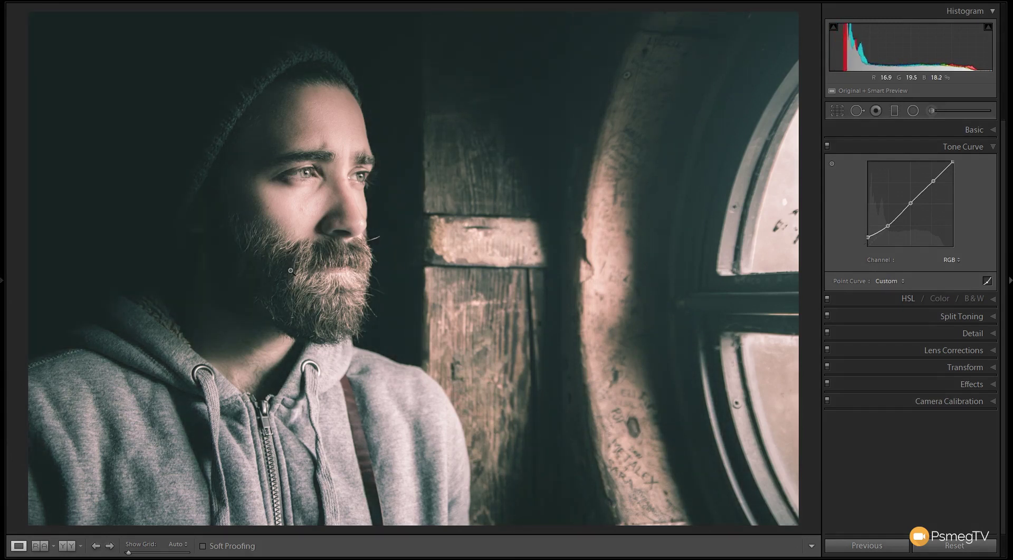
# - Lower the RGB curve's shadow and midtone points, raise the highlight point, pull down the white point, and compare without the curve
pyautogui.click(887, 227)
pyautogui.moveTo(888, 230); pyautogui.dragTo(889, 234)
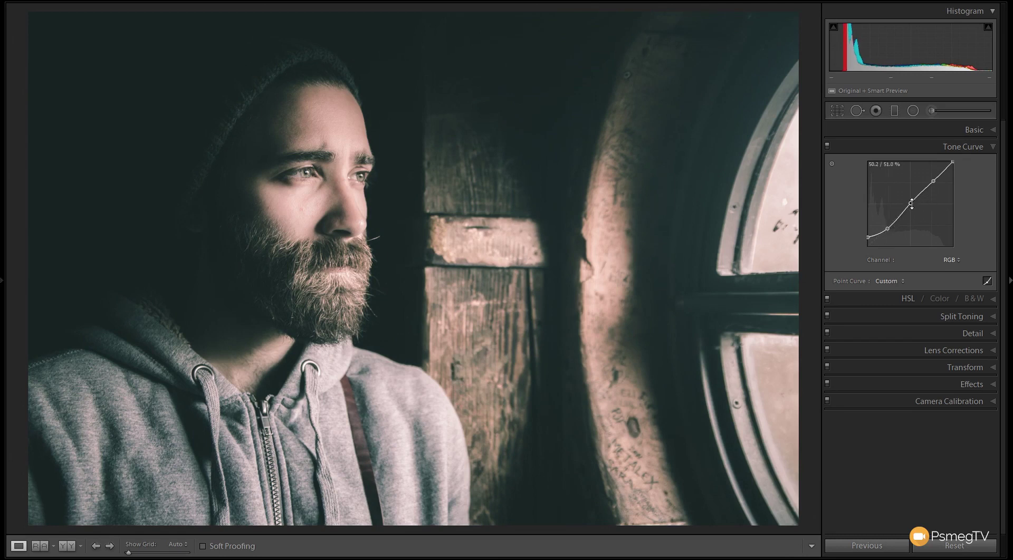
pyautogui.moveTo(911, 203); pyautogui.dragTo(915, 209)
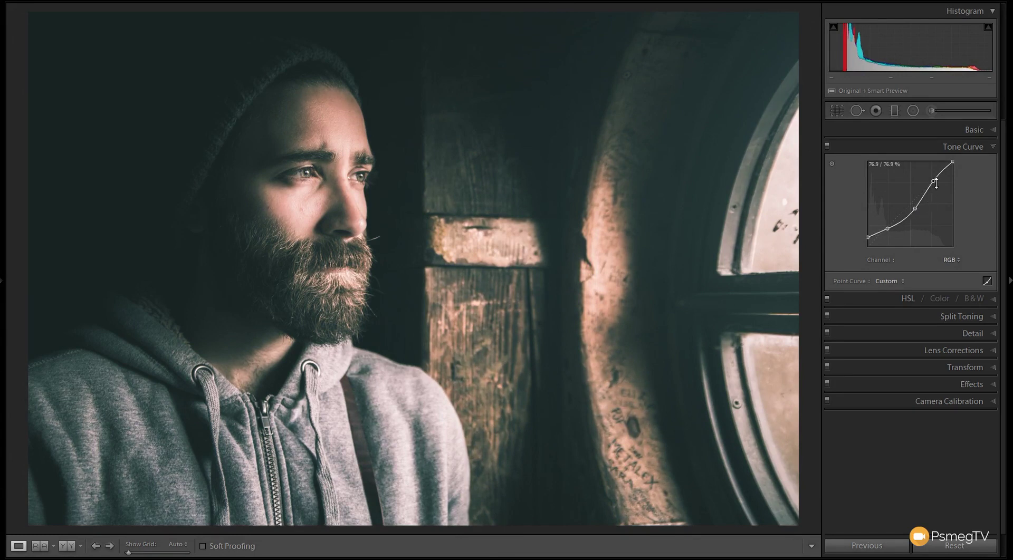
pyautogui.moveTo(934, 180); pyautogui.dragTo(940, 174)
pyautogui.moveTo(952, 162); pyautogui.dragTo(955, 167)
pyautogui.click(828, 147)
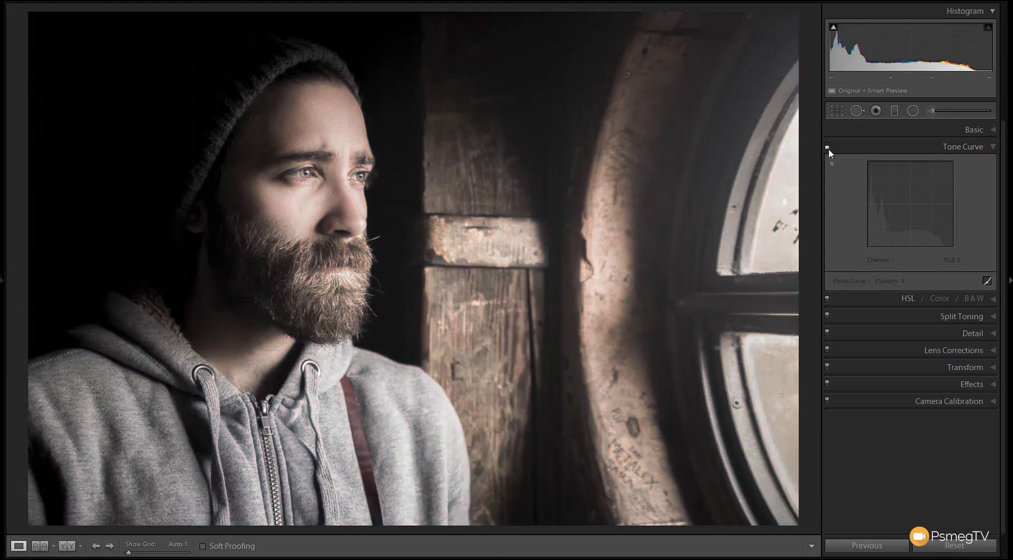
pyautogui.click(827, 147)
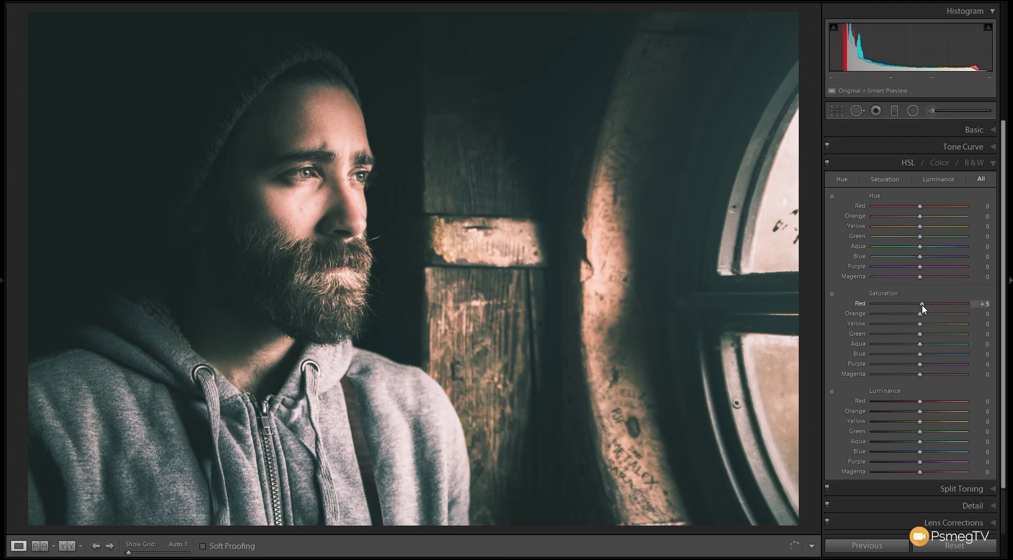
# - Set the HSL saturation of Red to +43, Orange to +28 and Yellow to +14, and compare without the HSL changes
pyautogui.moveTo(921, 309); pyautogui.dragTo(935, 309)
pyautogui.moveTo(935, 306); pyautogui.dragTo(939, 305)
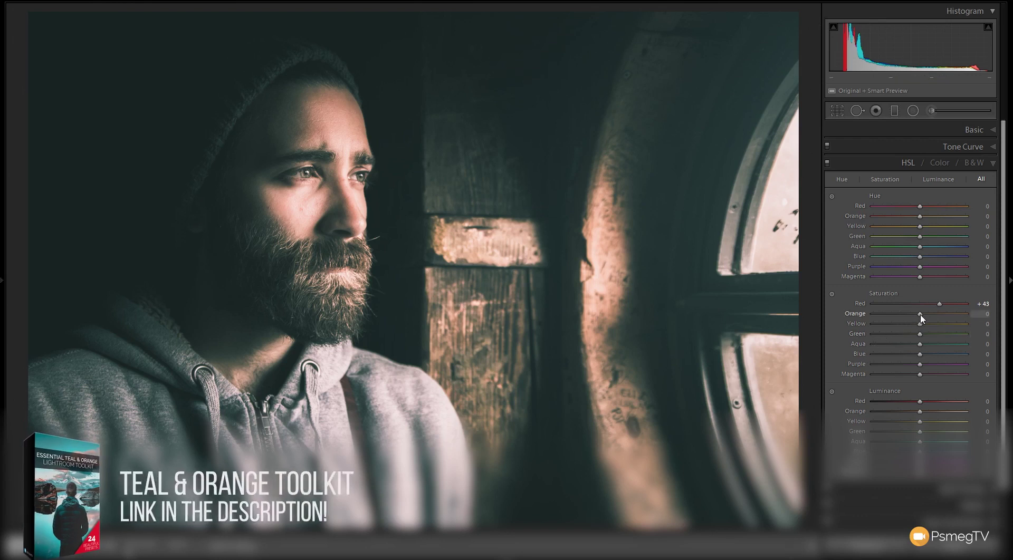
pyautogui.moveTo(921, 316); pyautogui.dragTo(924, 318)
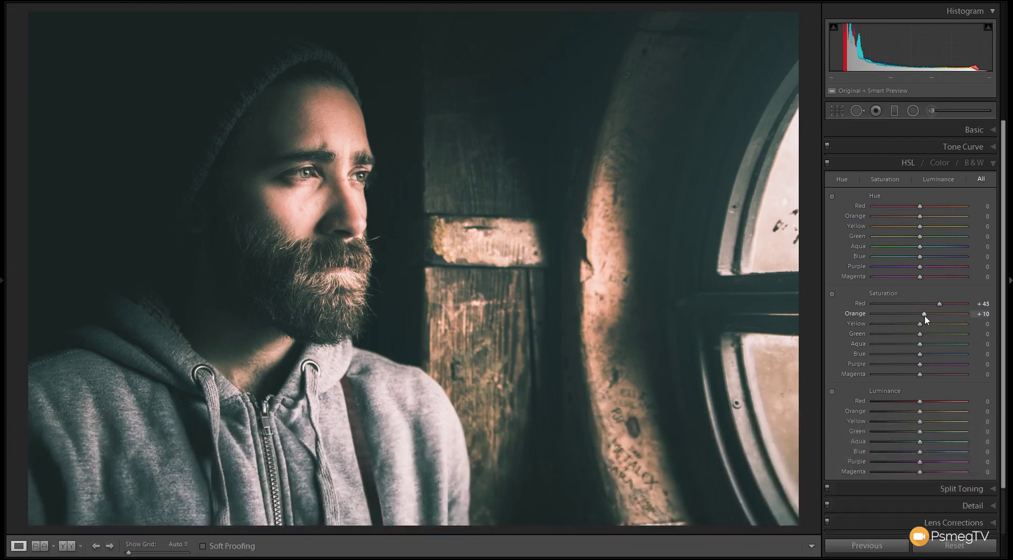
pyautogui.moveTo(932, 315)
pyautogui.mouseDown()
pyautogui.moveTo(908, 316)
pyautogui.moveTo(928, 315)
pyautogui.mouseUp()
pyautogui.moveTo(932, 314); pyautogui.dragTo(933, 314)
pyautogui.moveTo(920, 328); pyautogui.dragTo(922, 329)
pyautogui.moveTo(923, 325); pyautogui.dragTo(924, 326)
pyautogui.click(827, 164)
pyautogui.click(827, 165)
# - Set the HSL luminance of Red to +9, Orange to −58 and Yellow to +34
pyautogui.moveTo(921, 404); pyautogui.dragTo(925, 405)
pyautogui.moveTo(920, 415); pyautogui.dragTo(904, 417)
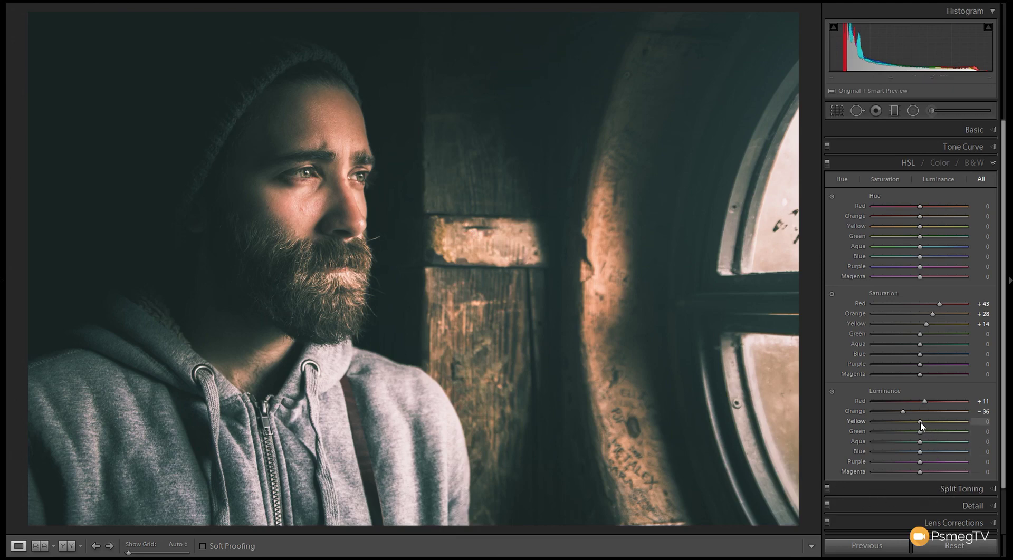
pyautogui.moveTo(920, 426); pyautogui.dragTo(927, 427)
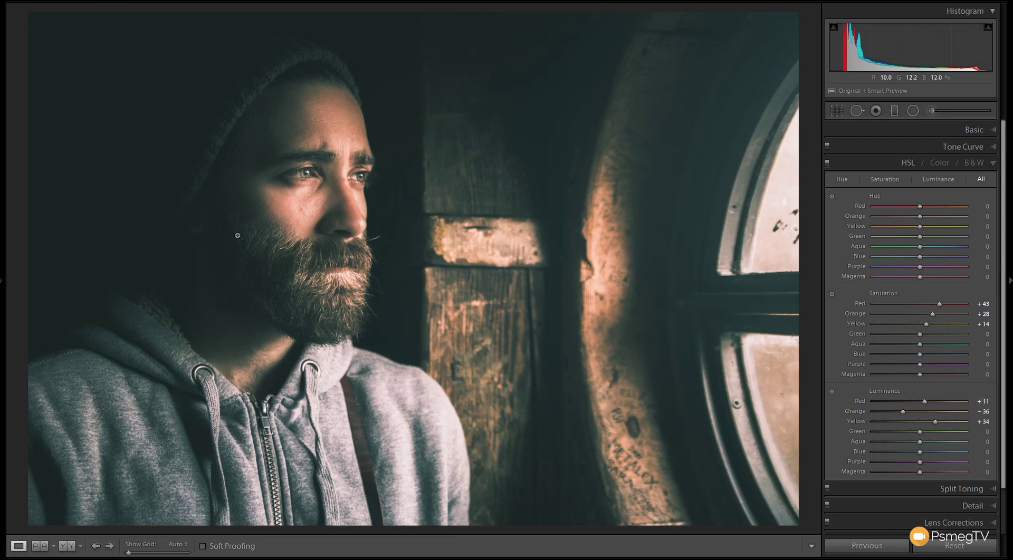
pyautogui.moveTo(924, 402); pyautogui.dragTo(901, 403)
pyautogui.moveTo(902, 413); pyautogui.dragTo(925, 404)
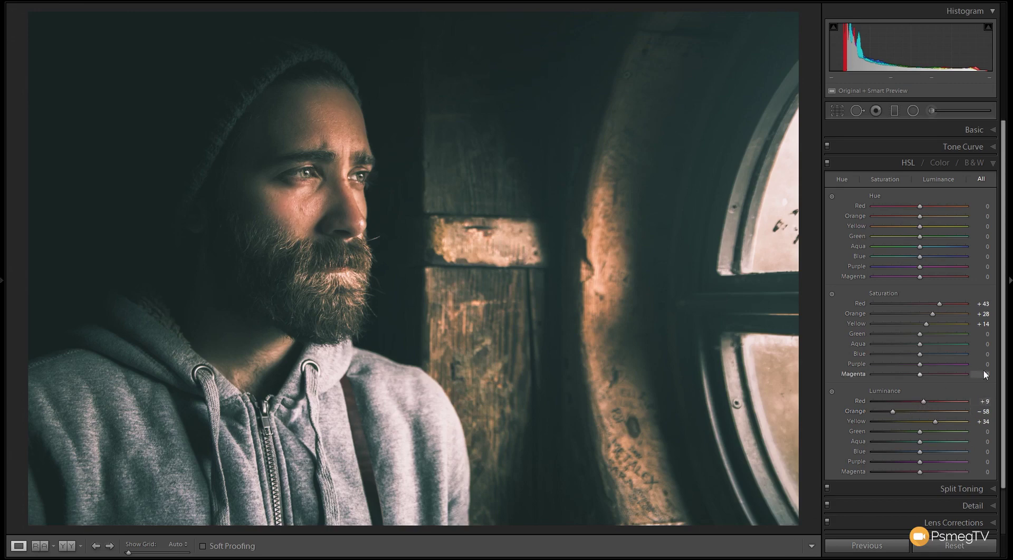
# - Set Orange saturation to +46, Orange luminance to −51 and Yellow luminance to −55
pyautogui.moveTo(931, 315); pyautogui.dragTo(941, 318)
pyautogui.moveTo(941, 315)
pyautogui.mouseDown()
pyautogui.moveTo(954, 317)
pyautogui.moveTo(941, 318)
pyautogui.mouseUp()
pyautogui.moveTo(894, 417); pyautogui.dragTo(897, 417)
pyautogui.moveTo(943, 419)
pyautogui.mouseDown()
pyautogui.moveTo(889, 422)
pyautogui.moveTo(944, 421)
pyautogui.mouseUp()
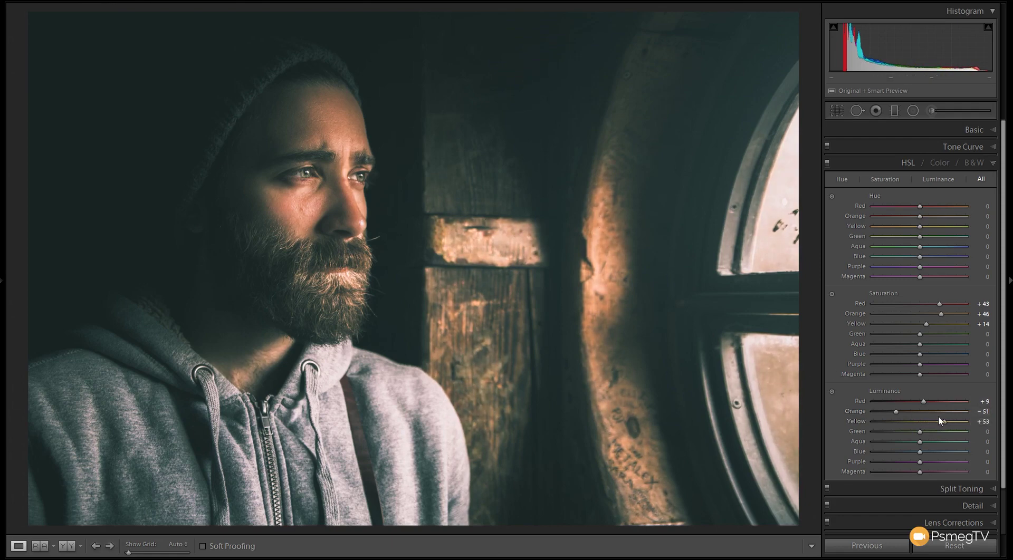
pyautogui.moveTo(945, 422)
pyautogui.mouseDown()
pyautogui.moveTo(891, 421)
pyautogui.moveTo(947, 422)
pyautogui.mouseUp()
pyautogui.moveTo(950, 422); pyautogui.dragTo(895, 427)
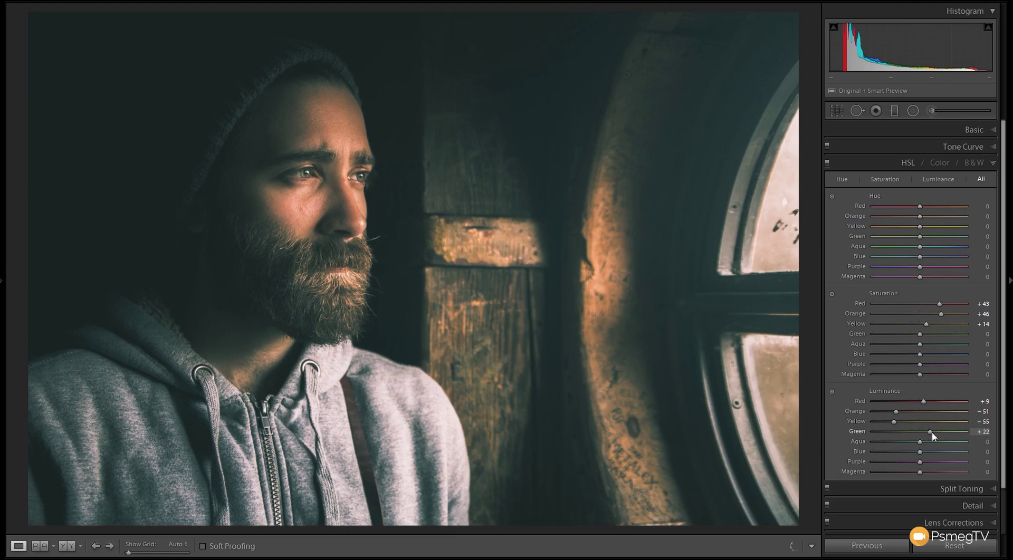
# - Reduce the luminance and saturation of Green, and compare the edited photo with the original
pyautogui.moveTo(931, 431); pyautogui.dragTo(905, 431)
pyautogui.moveTo(920, 334); pyautogui.dragTo(897, 335)
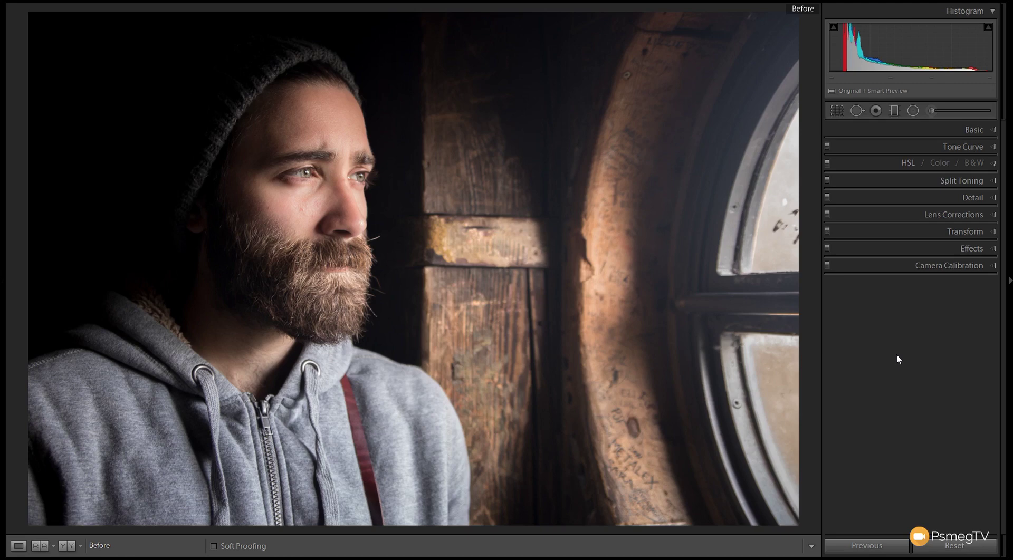
pyautogui.press('\\')
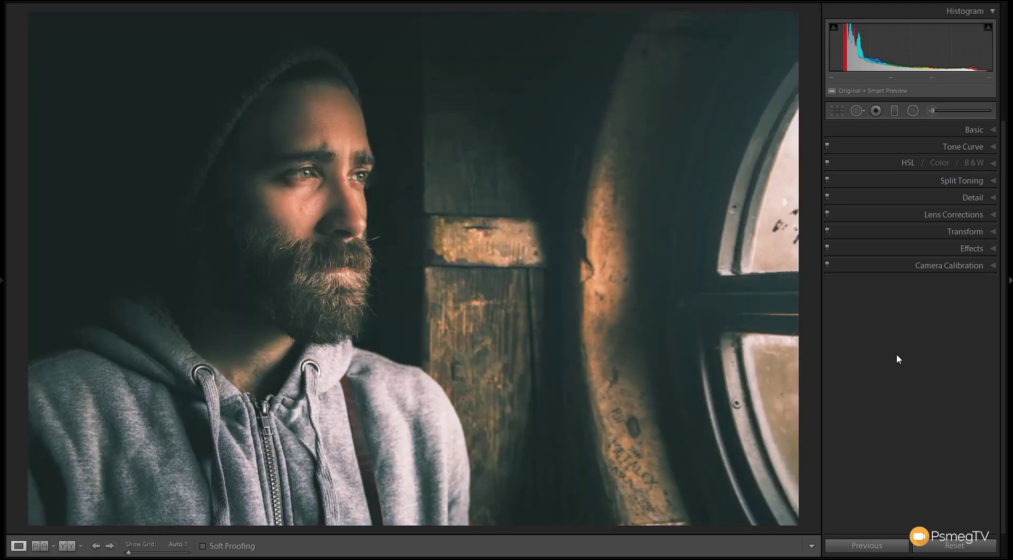